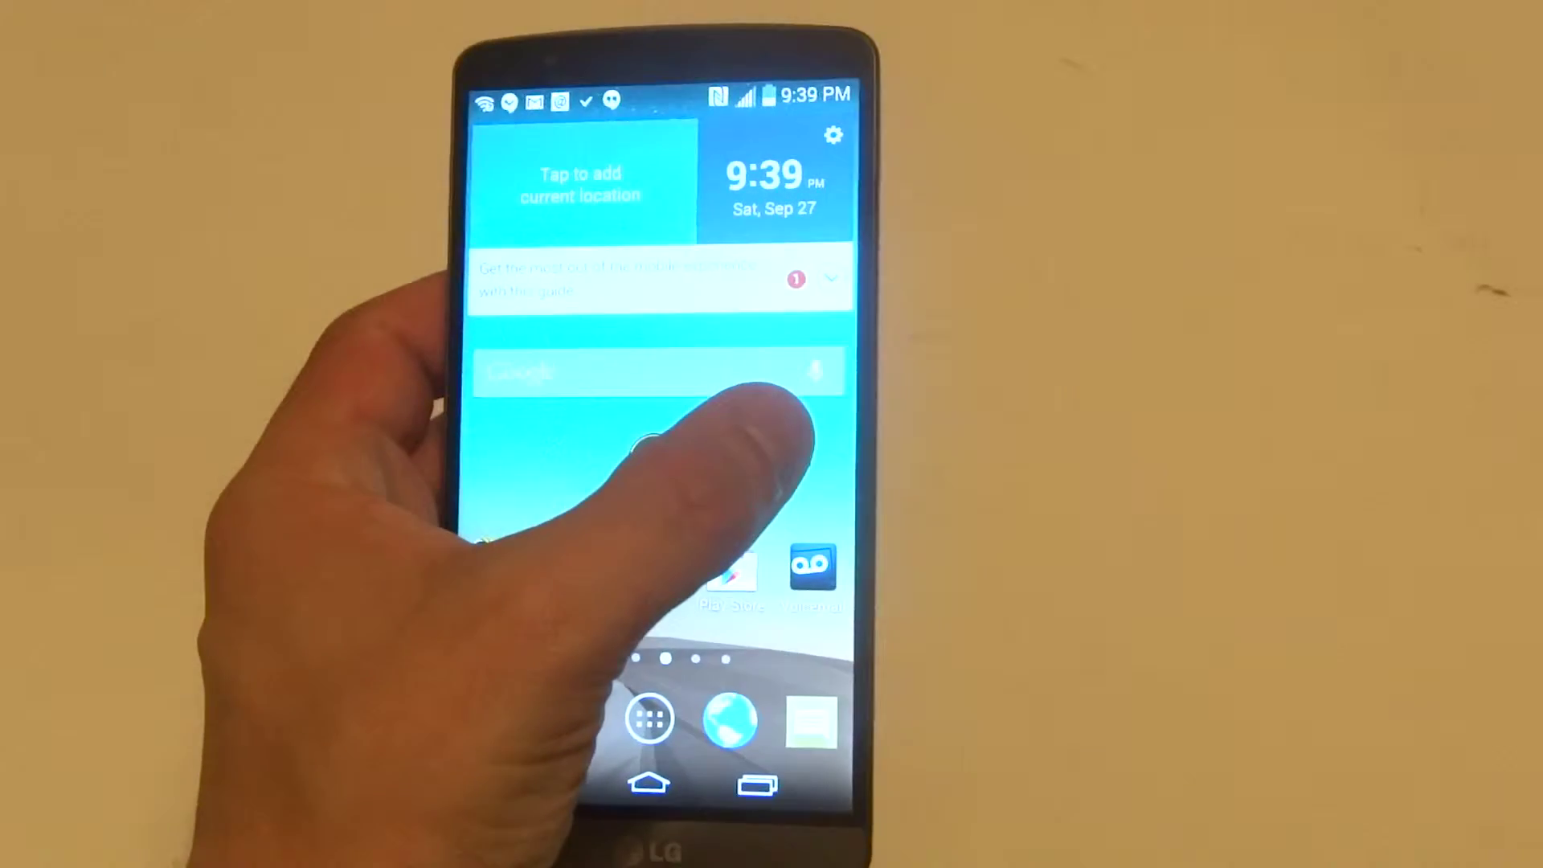
On an empty page in edit mode, browse Live wallpapers, then place the FIFA 15: UT icon mid-page
{"action": "left_click", "coordinate": [651, 448]}
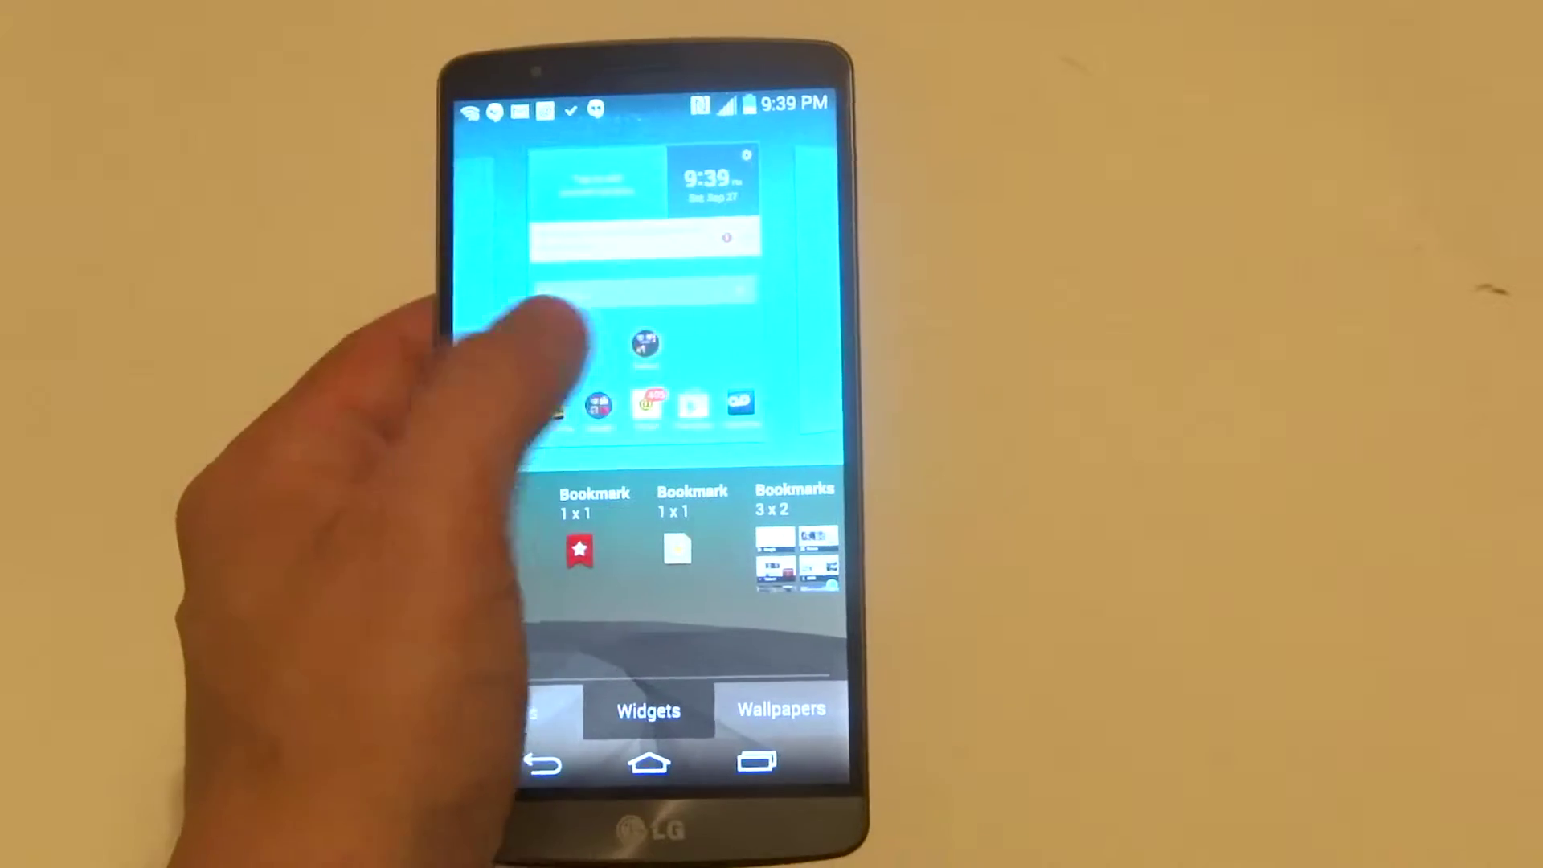
{"action": "left_click_drag", "start_coordinate": [639, 326], "coordinate": [470, 326]}
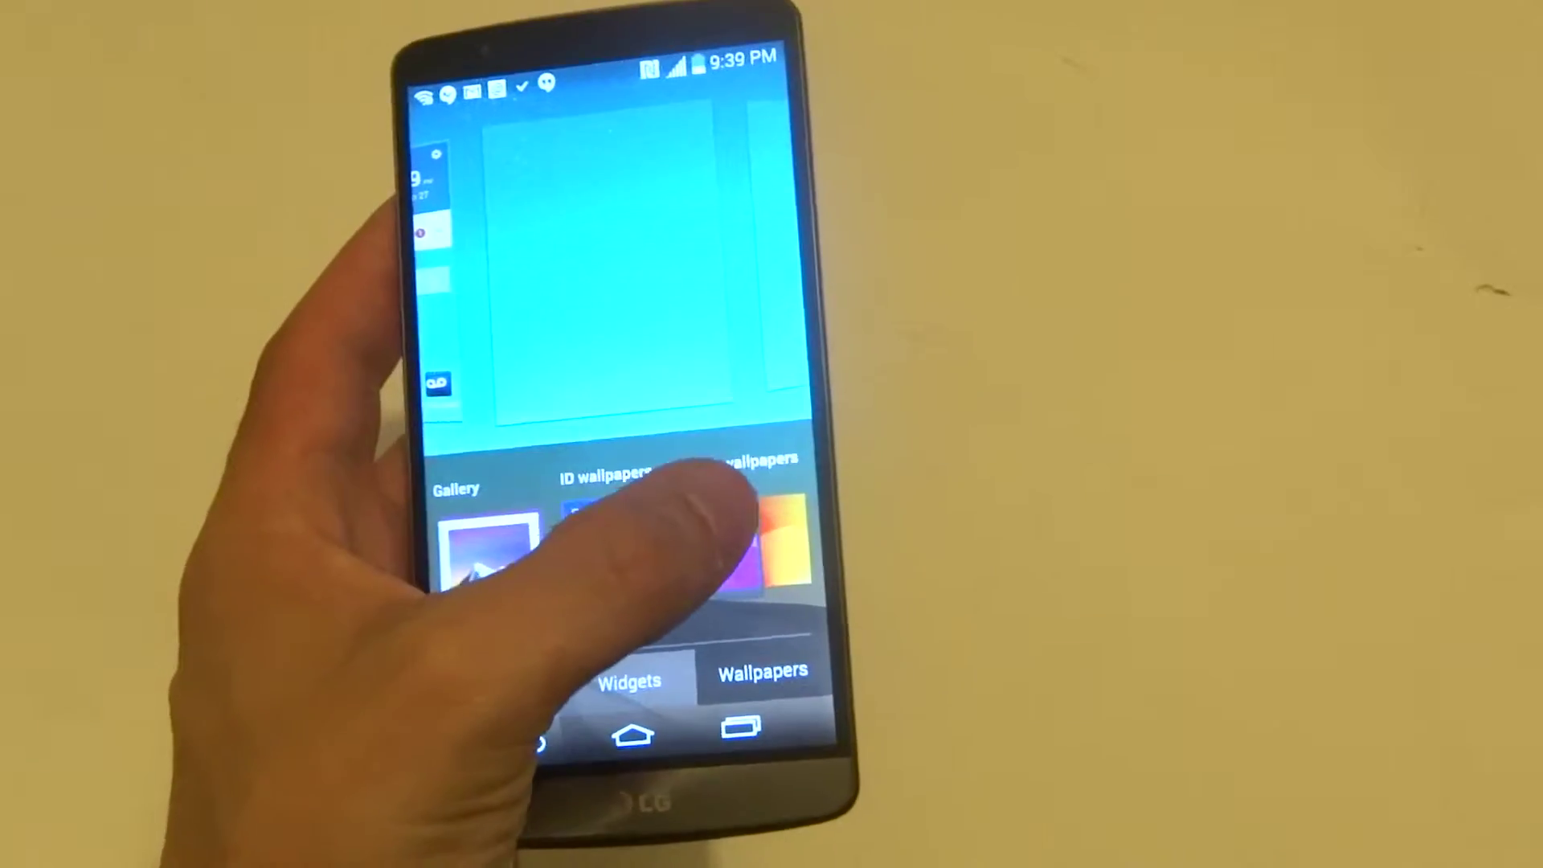
{"action": "left_click", "coordinate": [748, 530]}
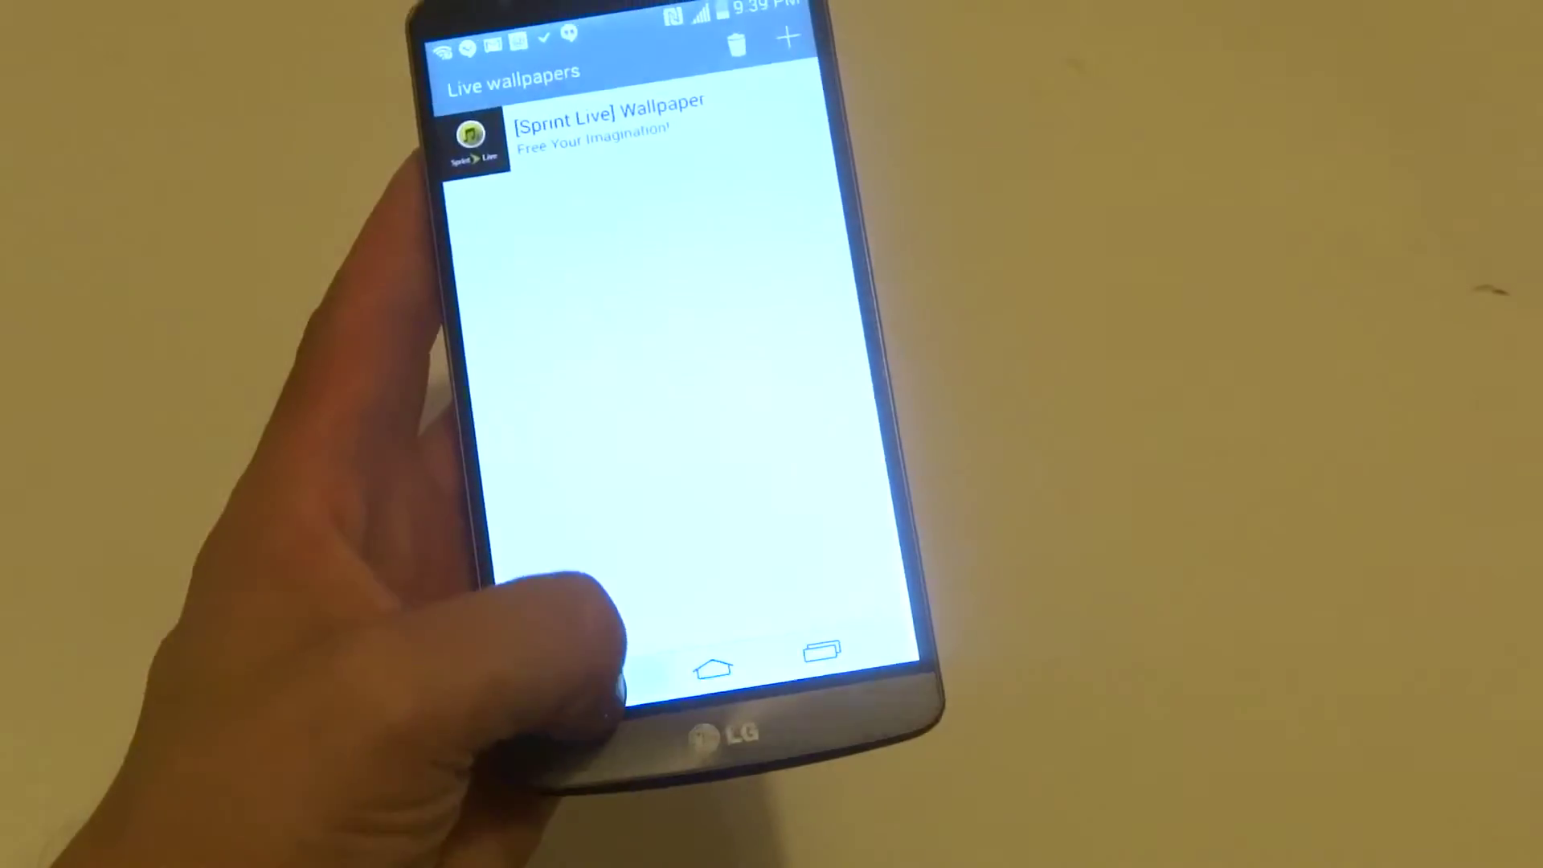
{"action": "left_click", "coordinate": [545, 712]}
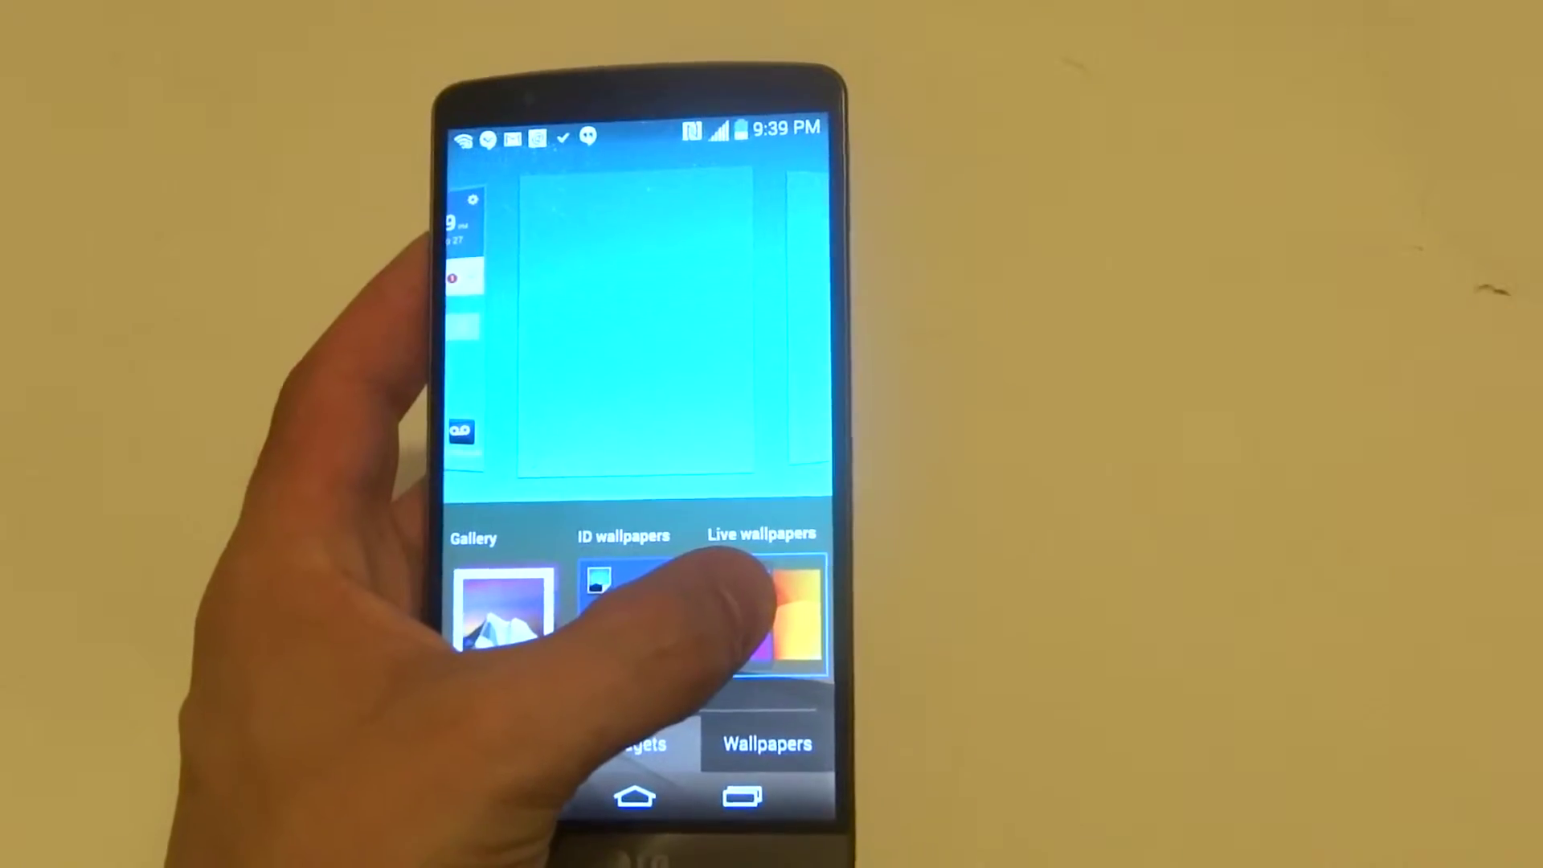
{"action": "left_click", "coordinate": [748, 603]}
{"action": "left_click", "coordinate": [621, 772]}
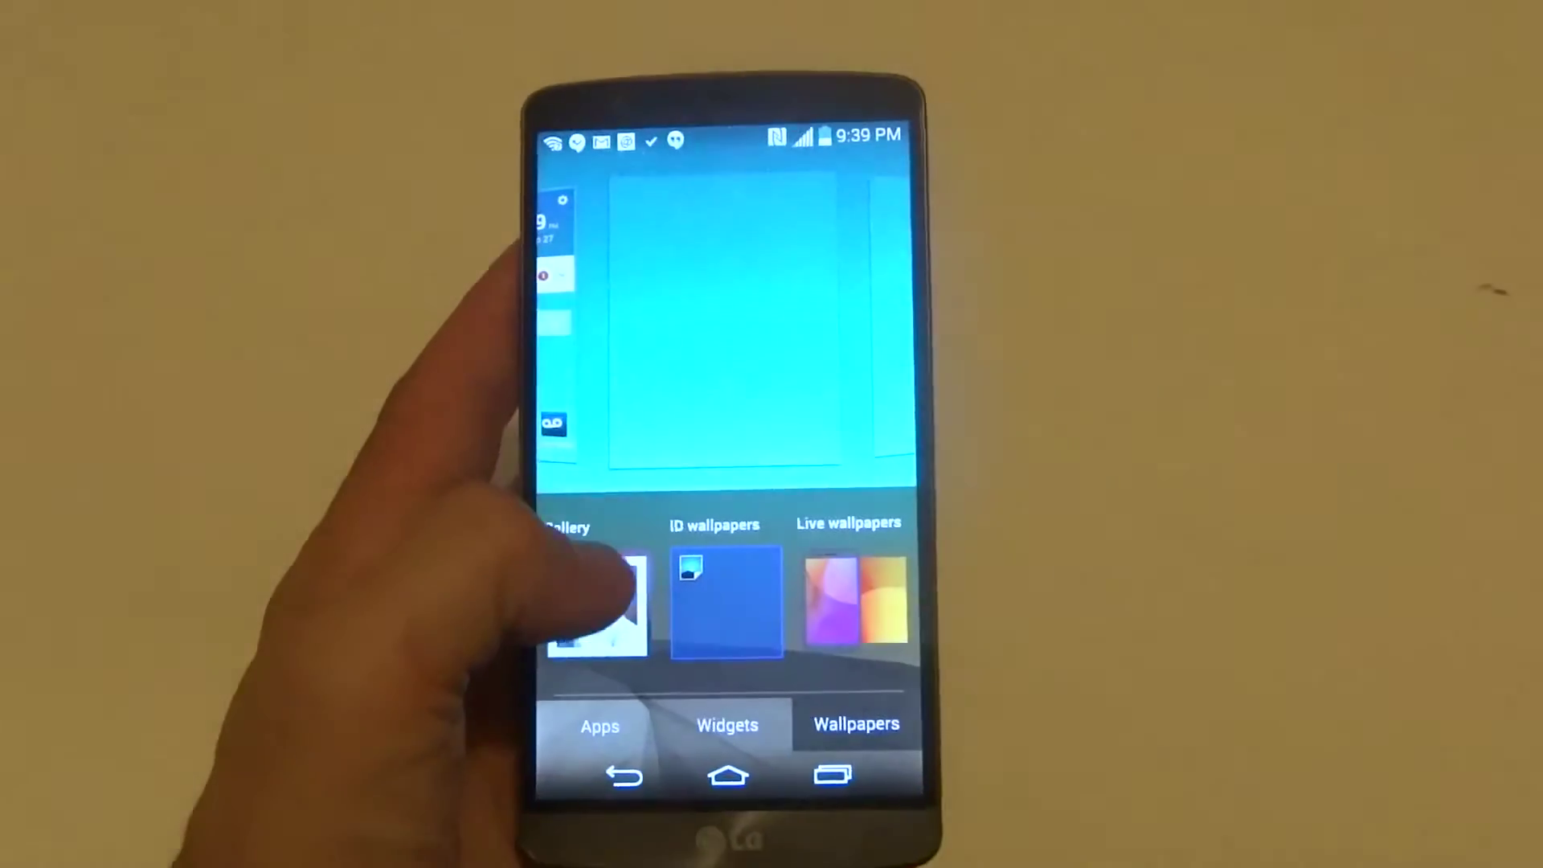
{"action": "left_click", "coordinate": [599, 725]}
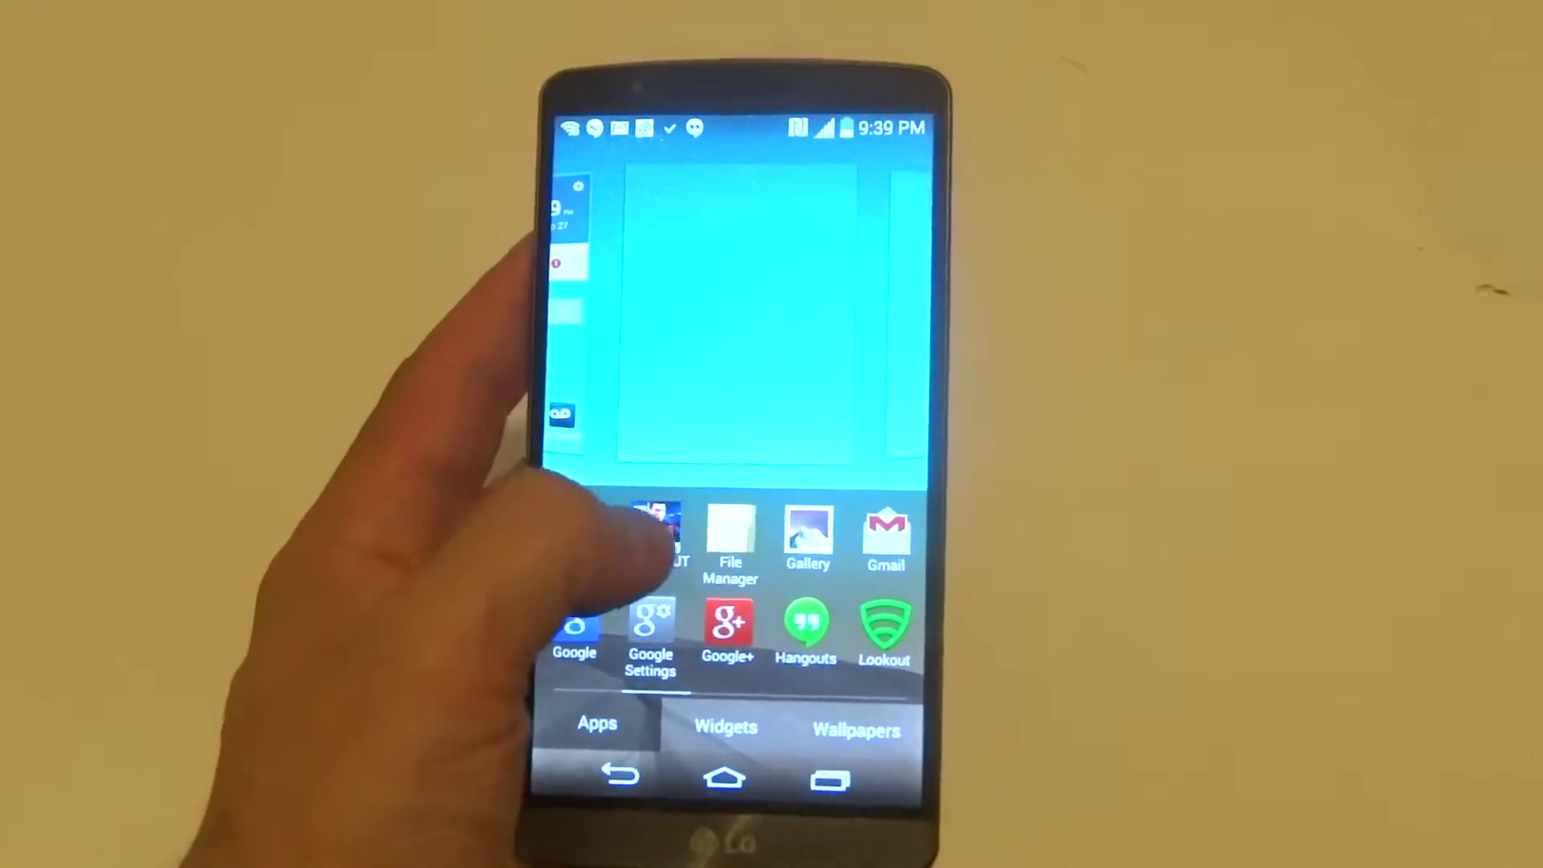
{"action": "left_click_drag", "start_coordinate": [658, 537], "coordinate": [681, 374]}
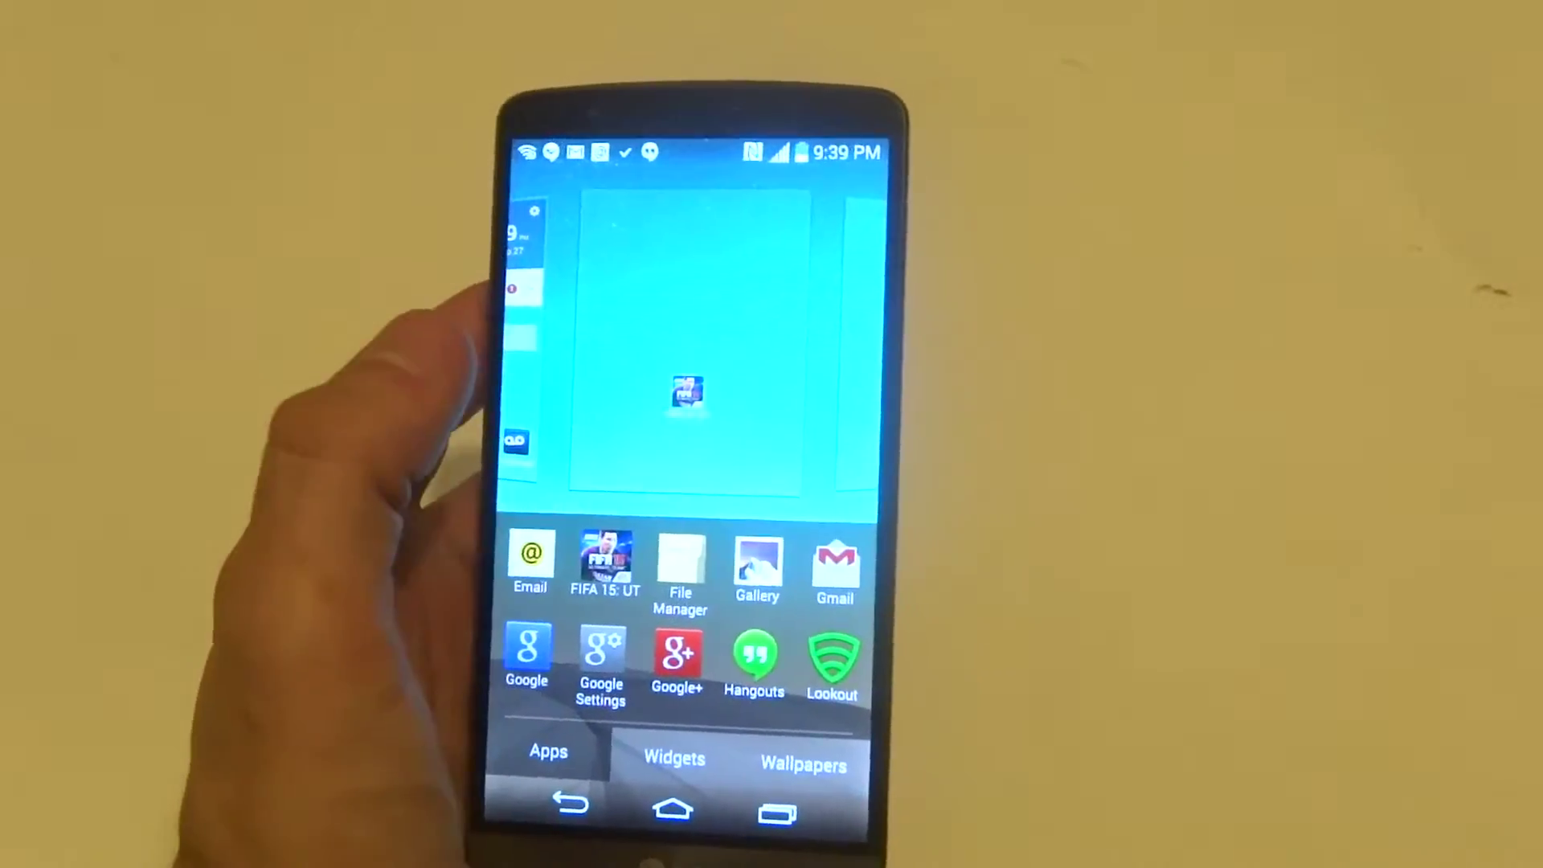
Add the Calendar (Month) 5x5 widget beside the FIFA 15: UT icon and leave edit mode
{"action": "left_click", "coordinate": [687, 673]}
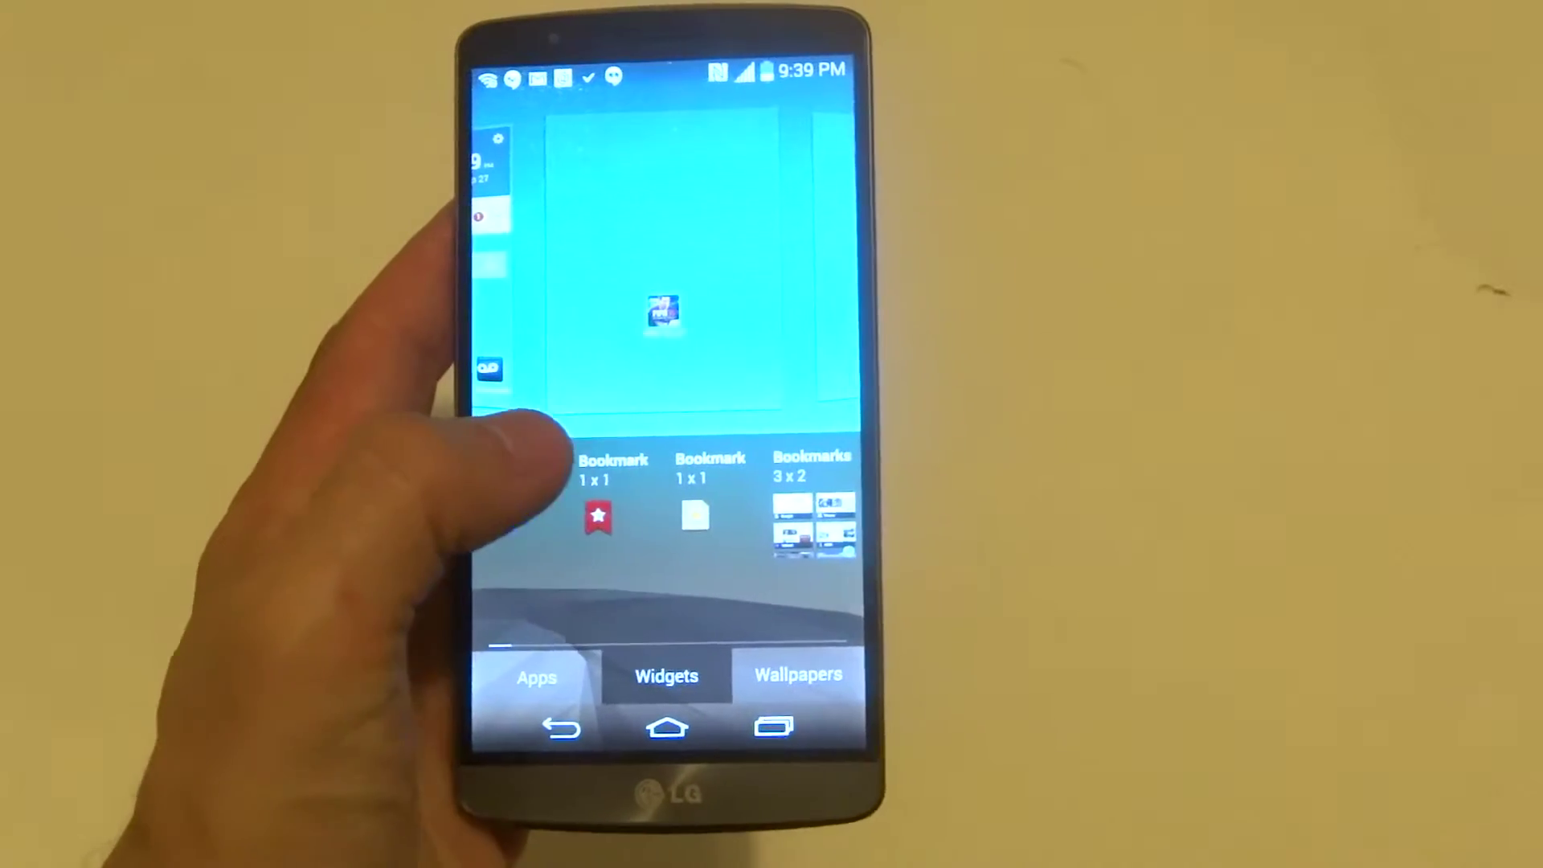
{"action": "left_click_drag", "start_coordinate": [820, 542], "coordinate": [651, 483]}
{"action": "left_click_drag", "start_coordinate": [639, 415], "coordinate": [573, 464]}
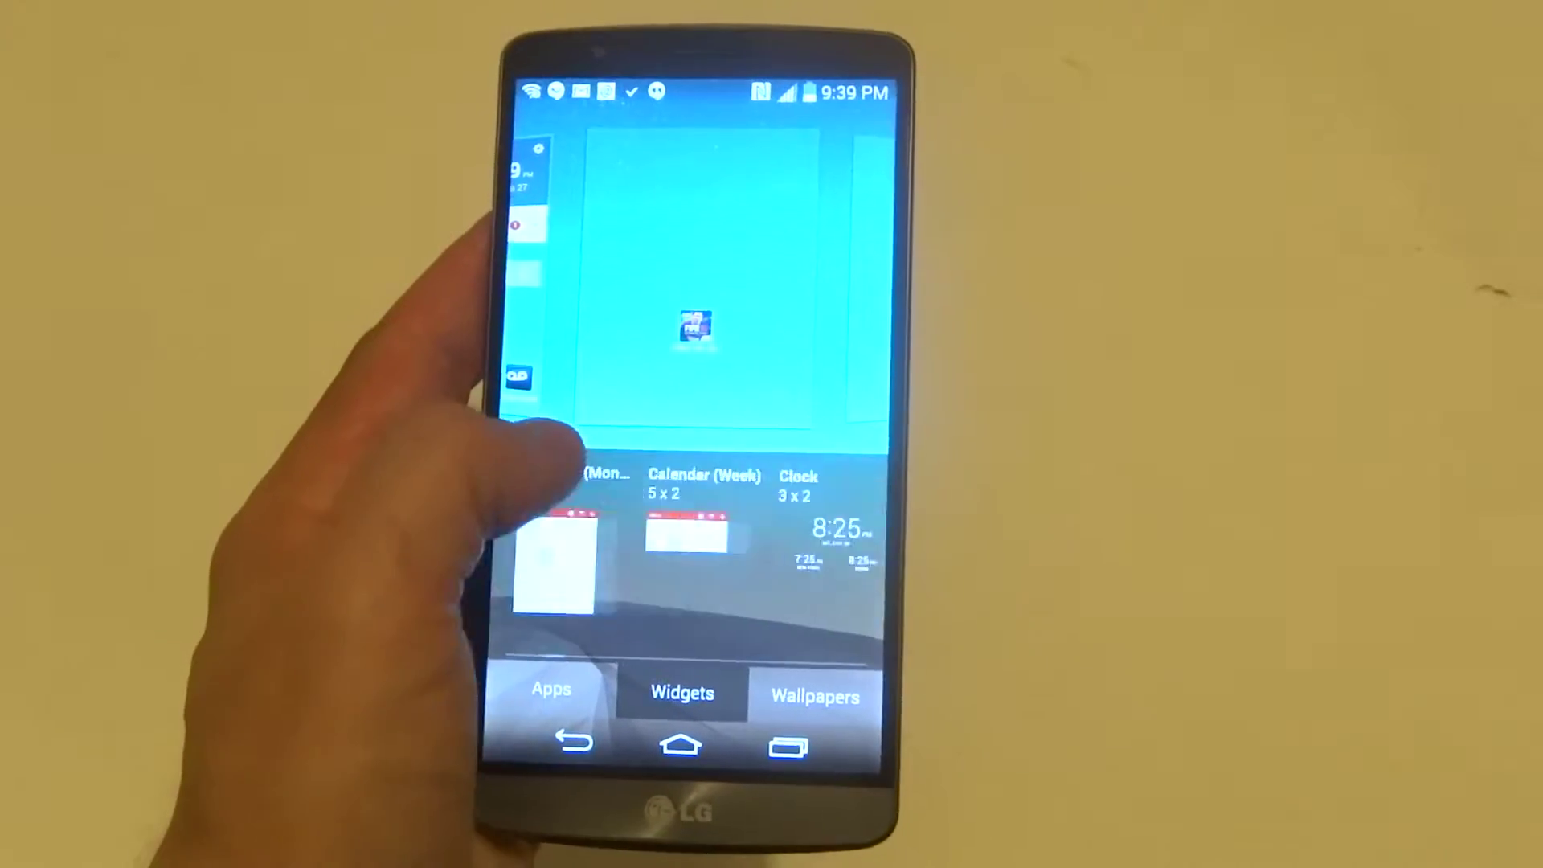
{"action": "left_click_drag", "start_coordinate": [784, 537], "coordinate": [663, 530]}
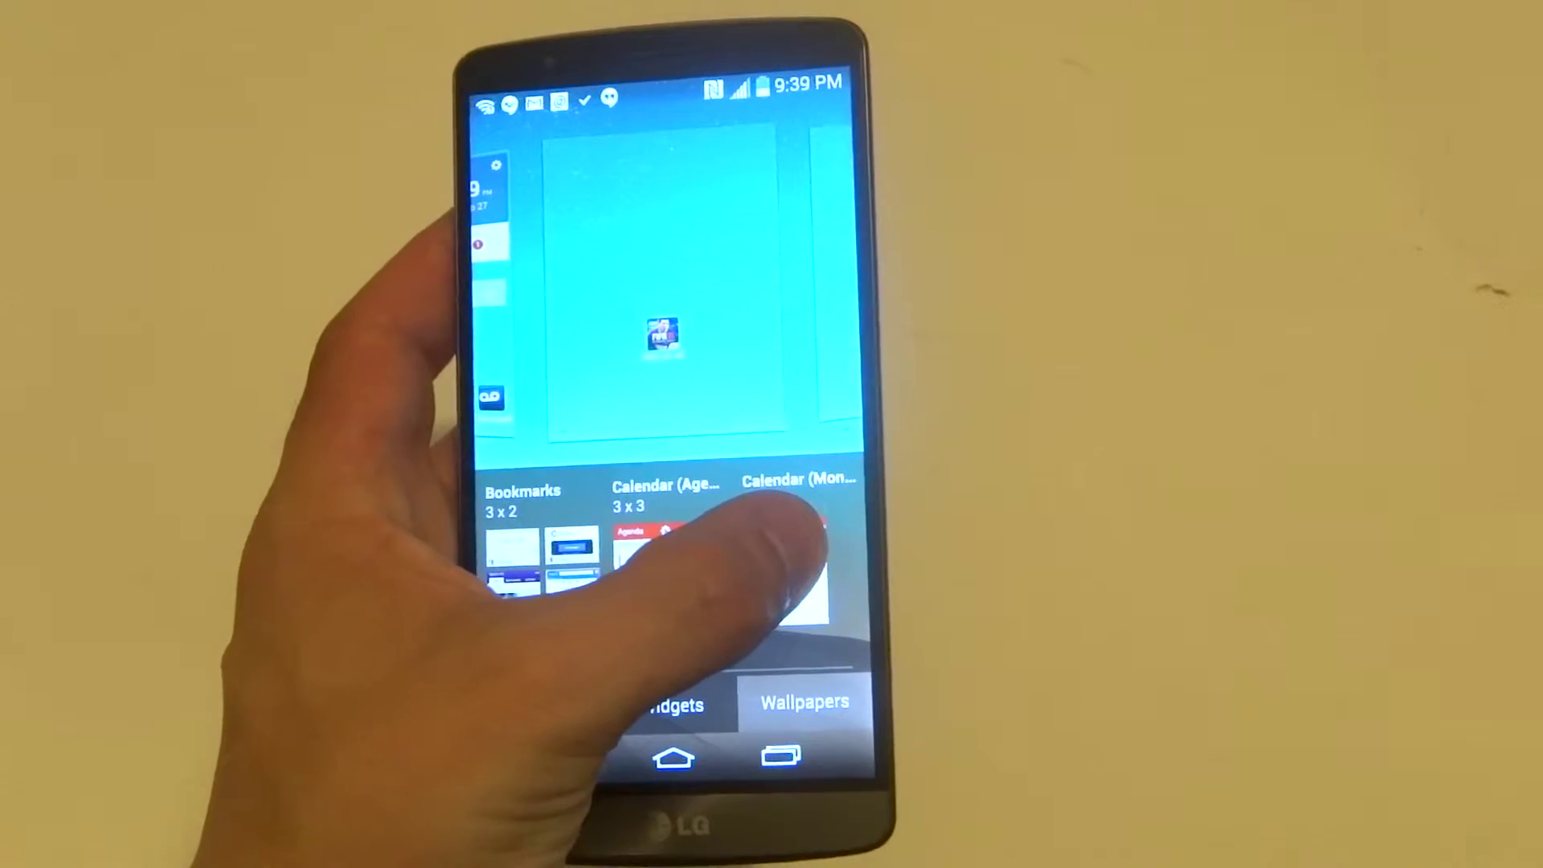
{"action": "left_click_drag", "start_coordinate": [597, 343], "coordinate": [603, 337]}
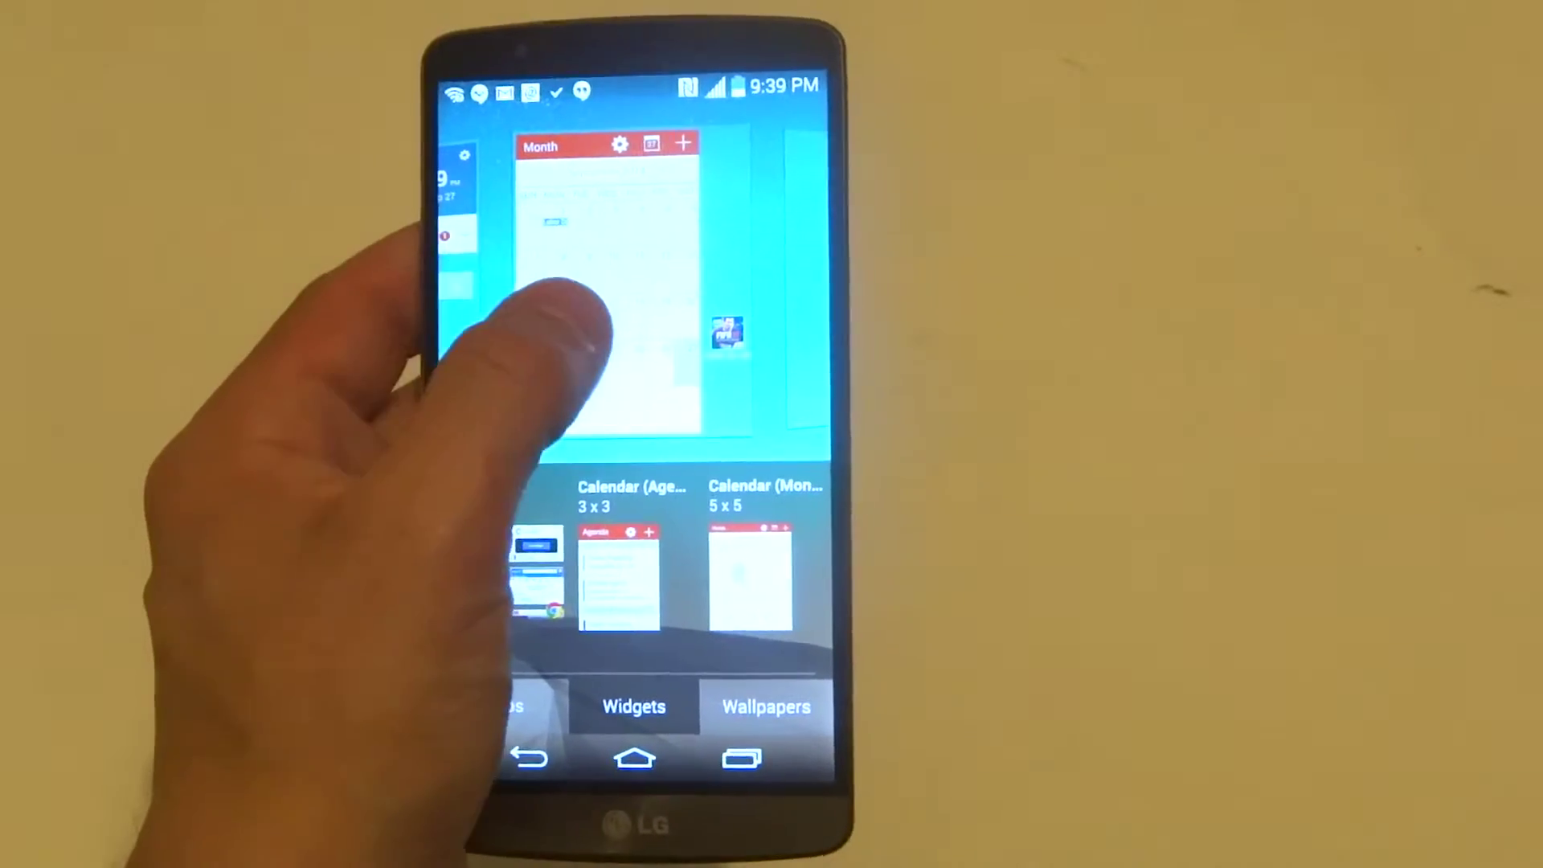
{"action": "left_click", "coordinate": [552, 311]}
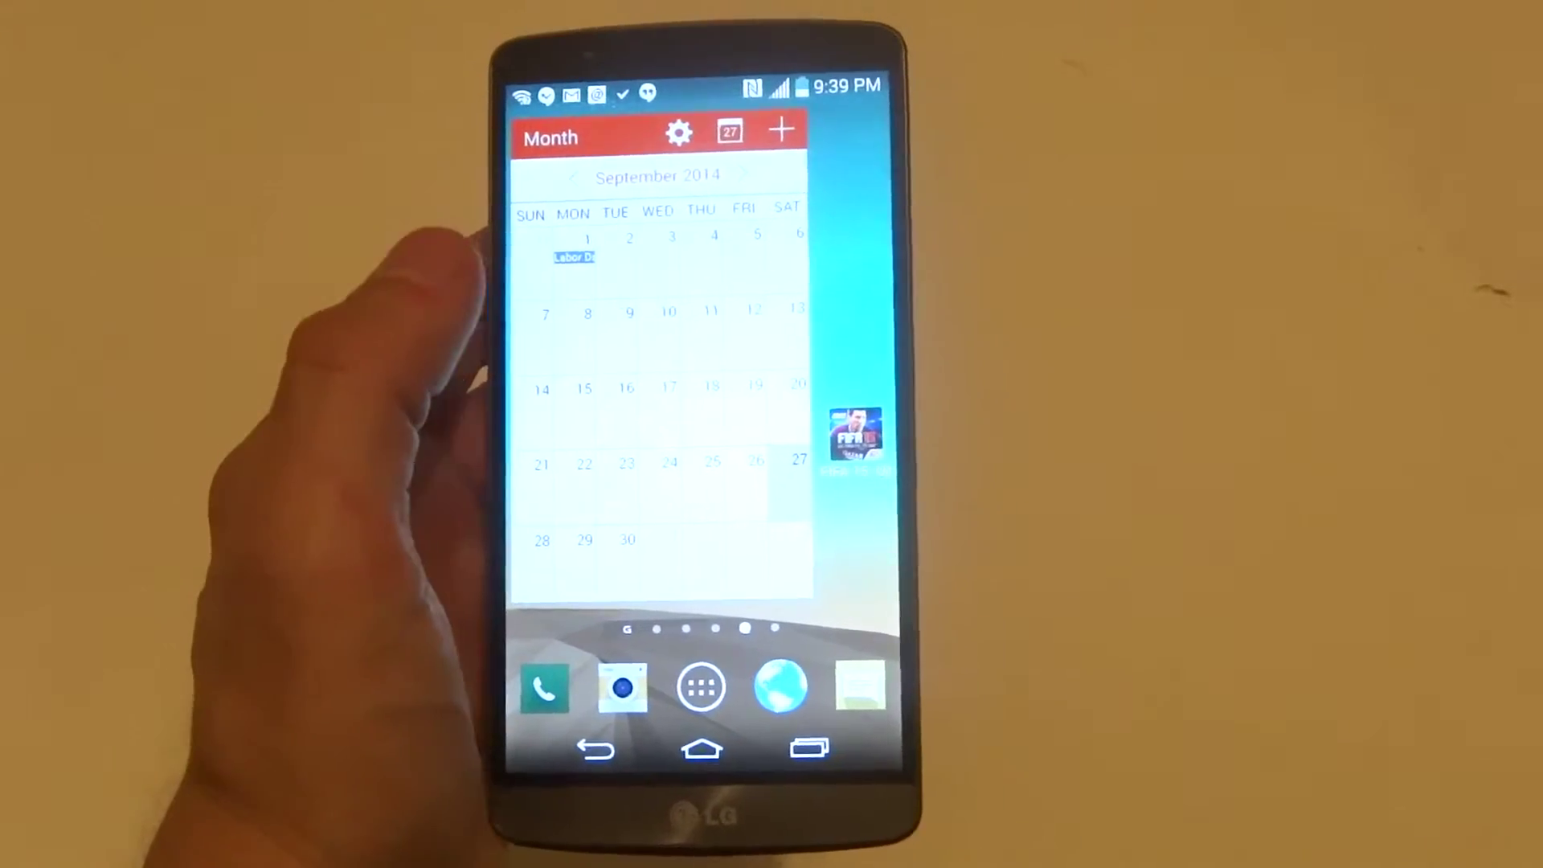
Drag the month Calendar widget onto the Remove bar, leaving only the FIFA 15: UT icon
{"action": "left_click", "coordinate": [627, 417]}
{"action": "mouse_move", "coordinate": [639, 399]}
{"action": "left_mouse_down"}
{"action": "mouse_move", "coordinate": [651, 139]}
{"action": "mouse_move", "coordinate": [712, 193]}
{"action": "left_mouse_up"}
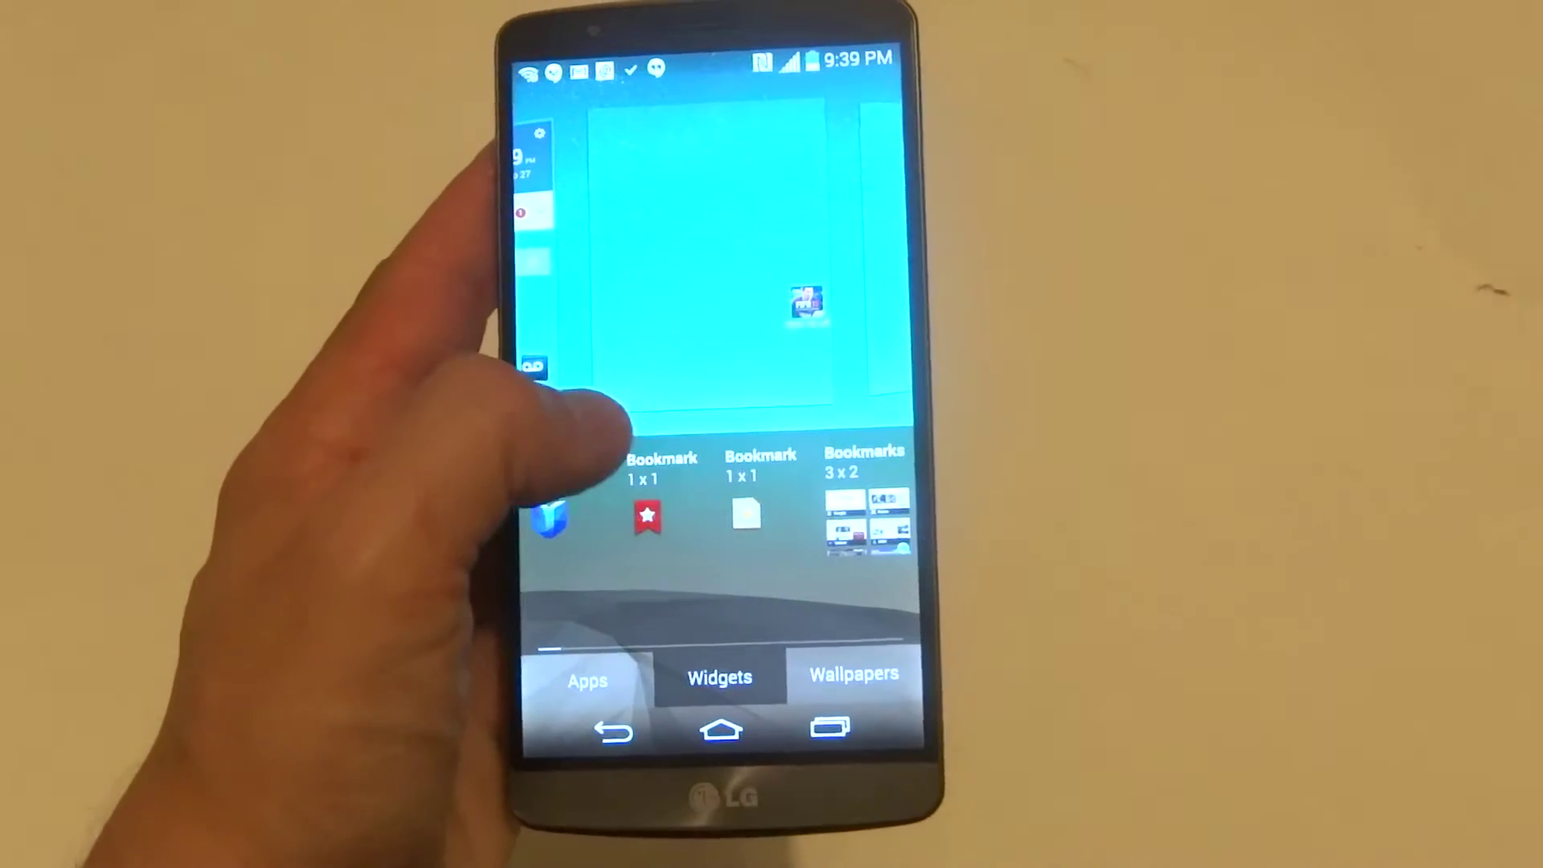
{"action": "left_click_drag", "start_coordinate": [676, 494], "coordinate": [579, 495]}
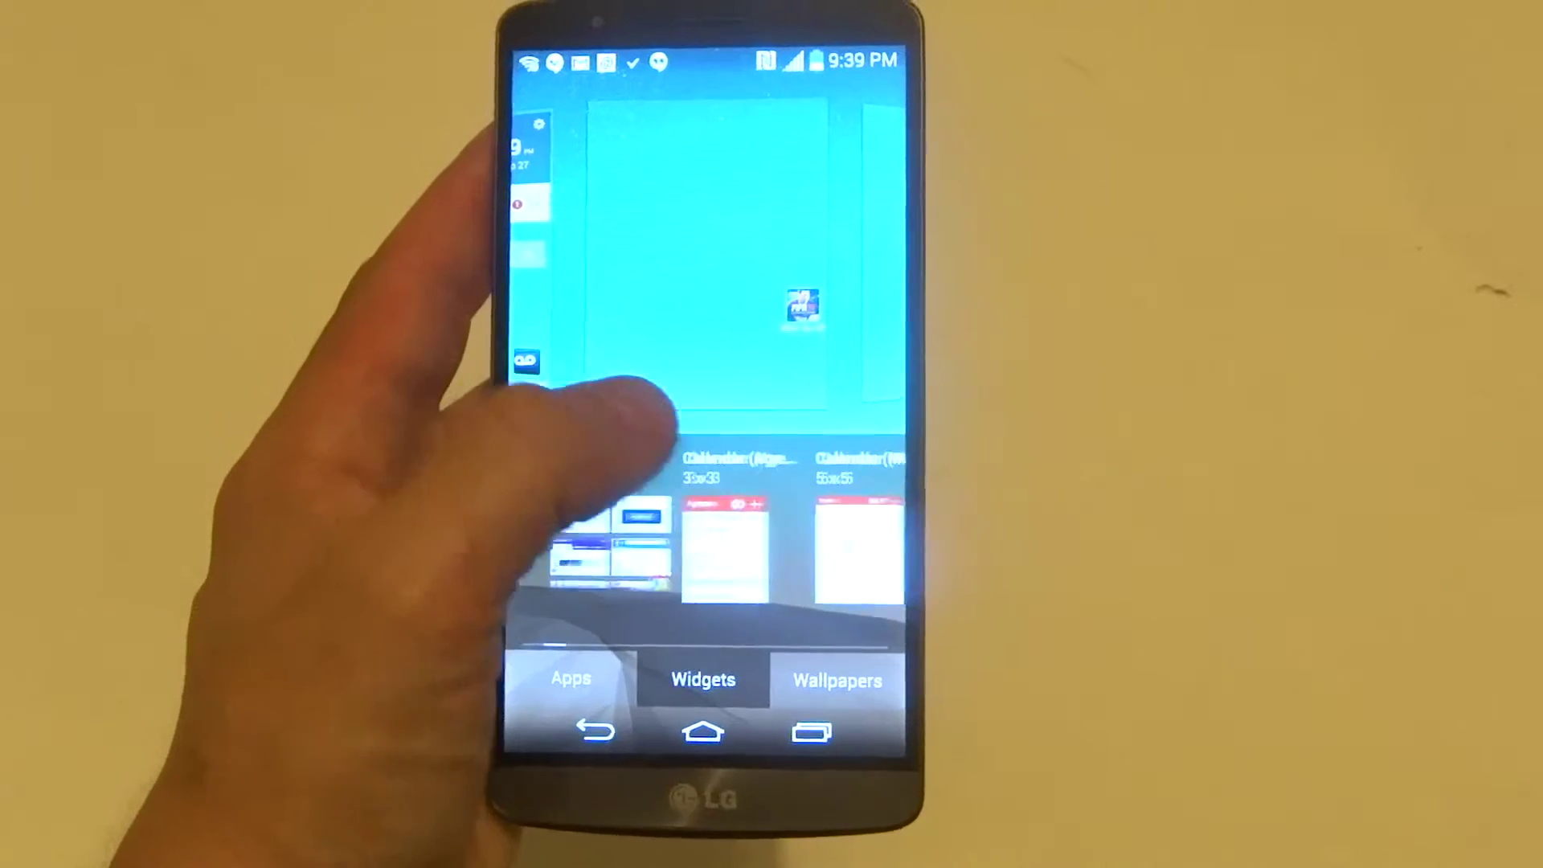
{"action": "left_click_drag", "start_coordinate": [724, 506], "coordinate": [567, 508]}
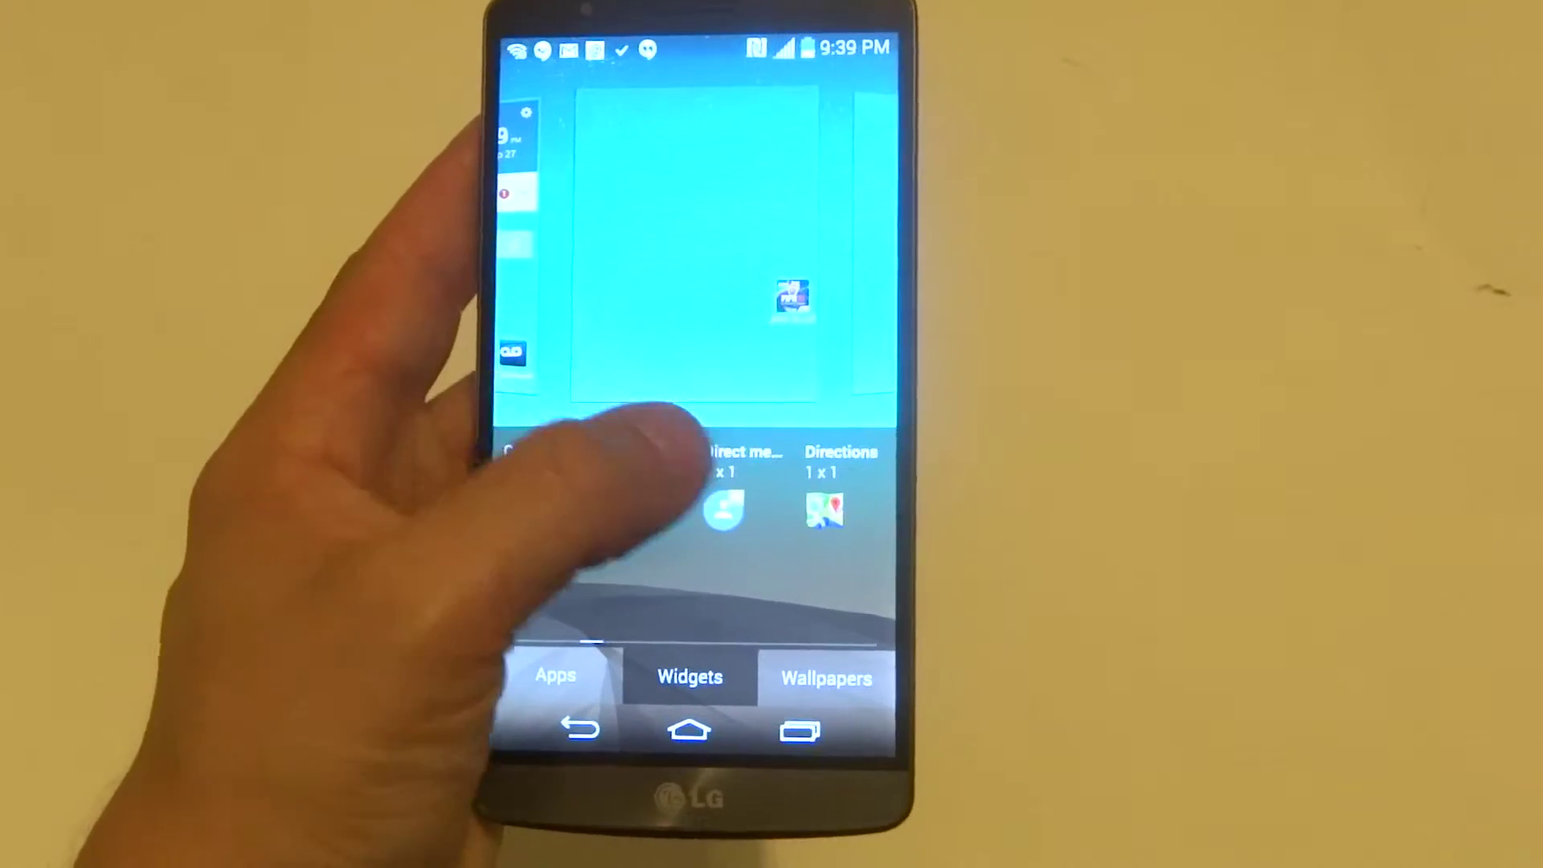
{"action": "left_click_drag", "start_coordinate": [725, 506], "coordinate": [579, 507]}
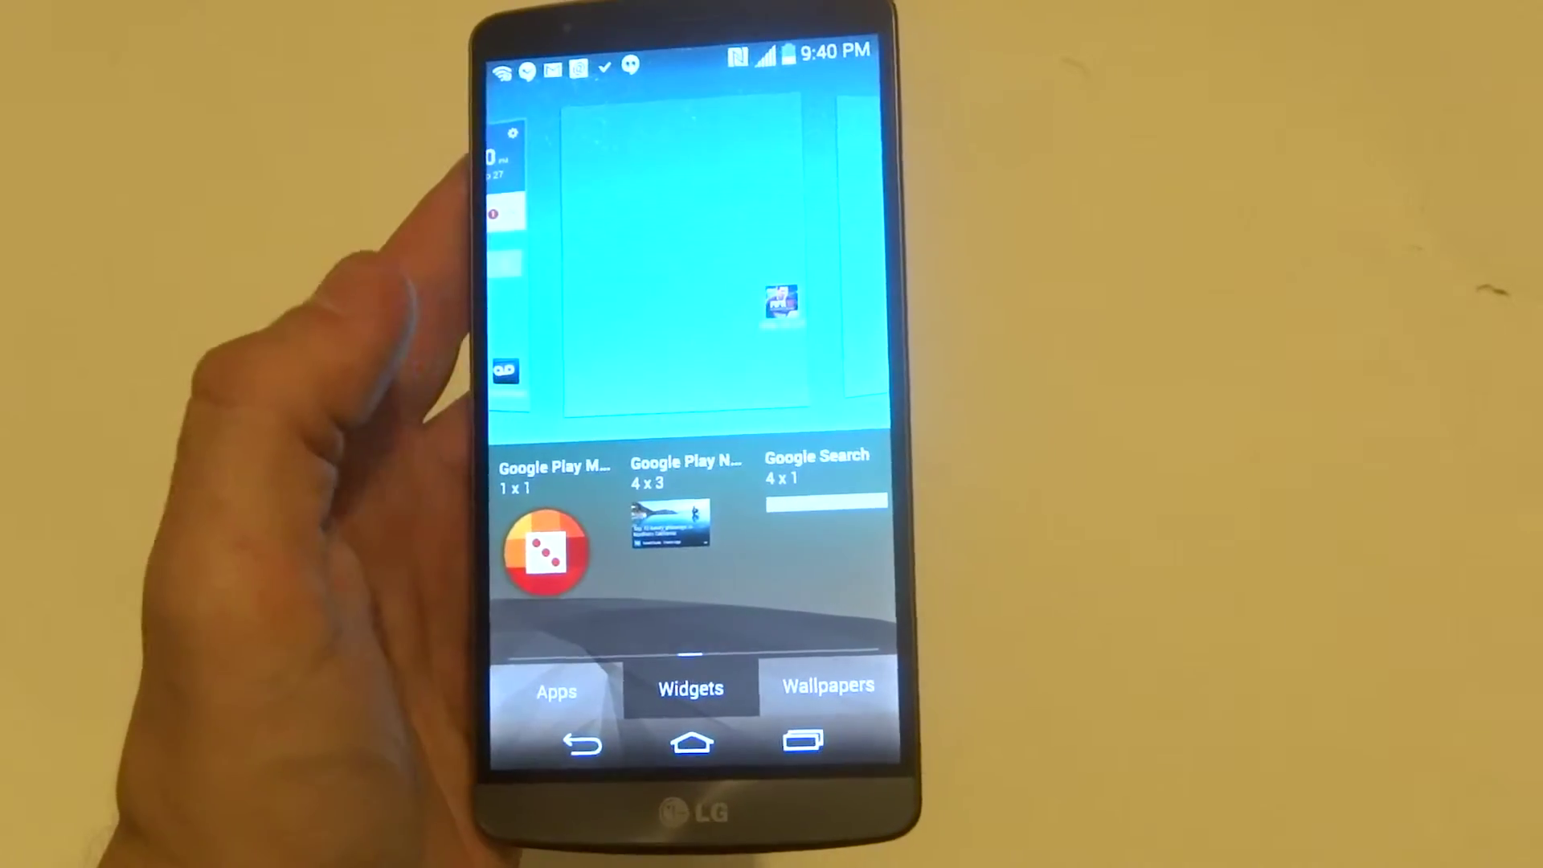
Swipe back to the FIFA 15: UT page and show the Apps list
{"action": "mouse_move", "coordinate": [700, 301]}
{"action": "left_mouse_down"}
{"action": "mouse_move", "coordinate": [567, 289]}
{"action": "mouse_move", "coordinate": [639, 302]}
{"action": "left_mouse_up"}
{"action": "left_click", "coordinate": [518, 697]}
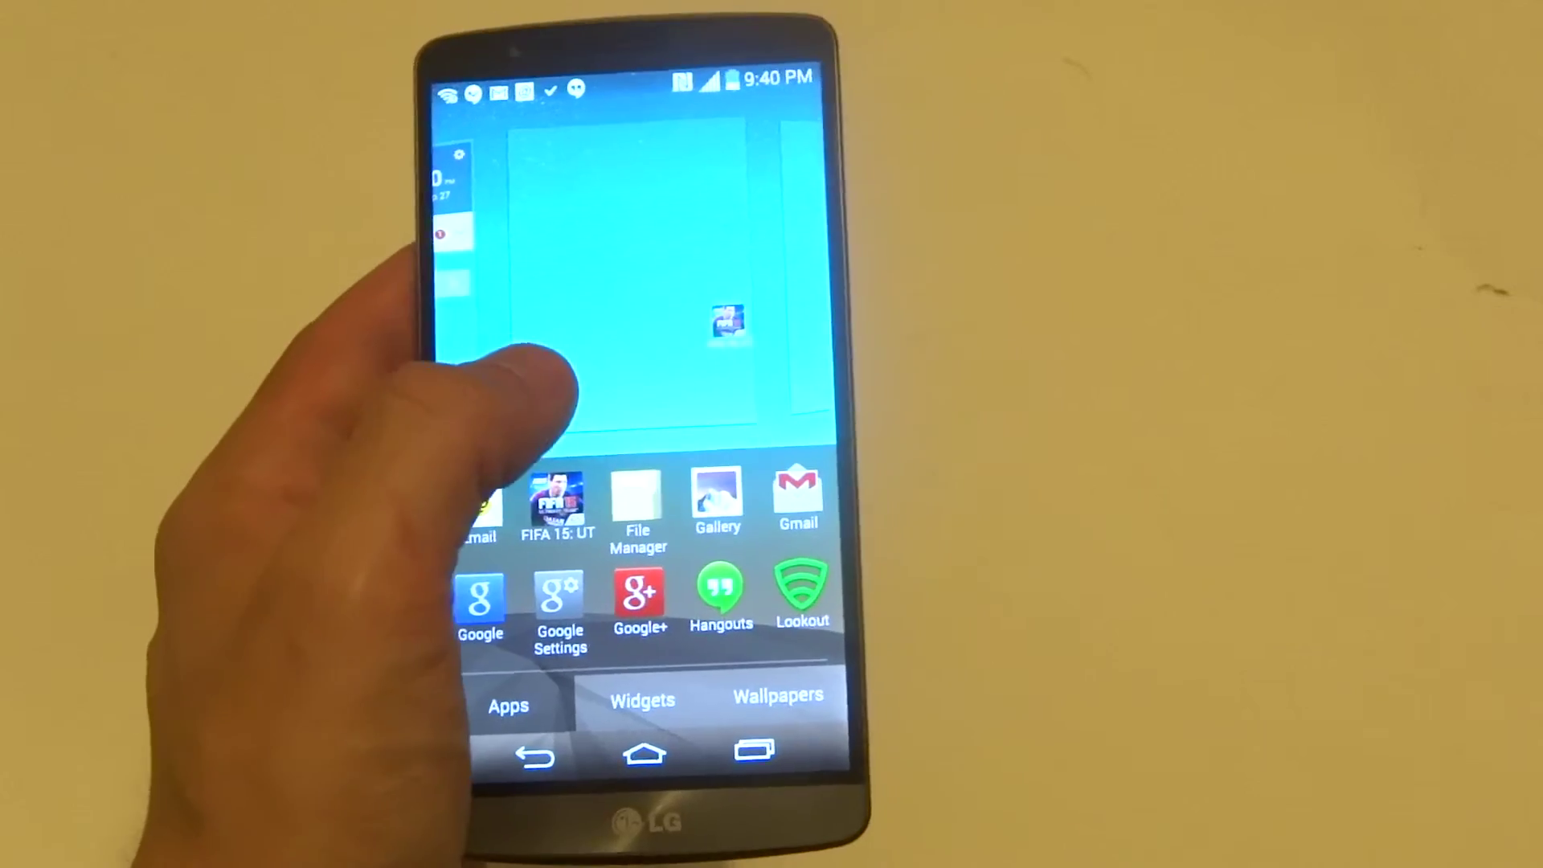
On the main clock page, move the round icon to just below the Google search bar
{"action": "left_click", "coordinate": [627, 435]}
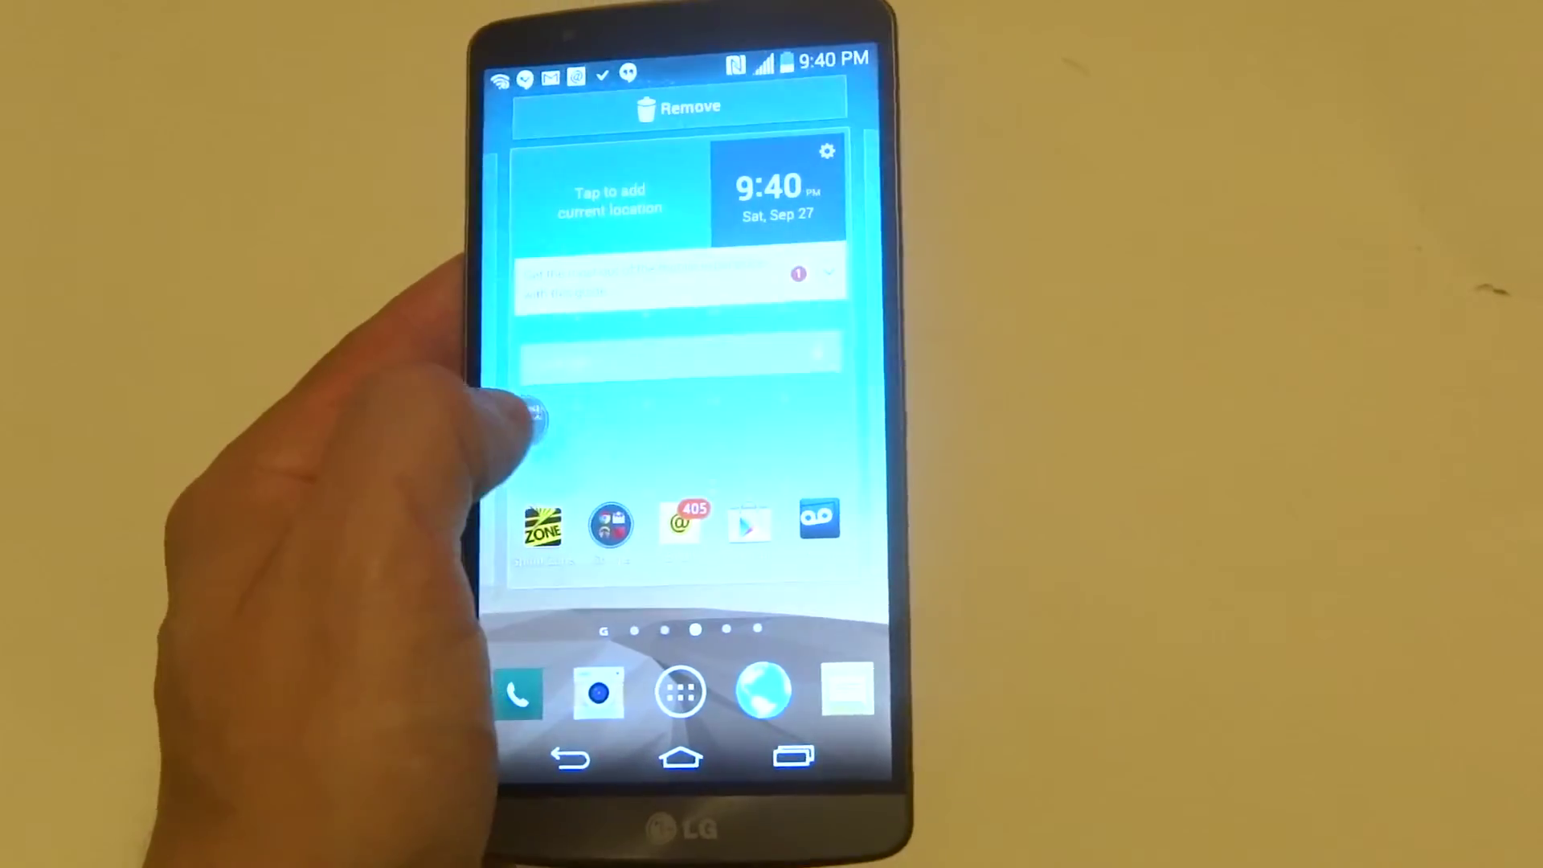
{"action": "left_click_drag", "start_coordinate": [540, 415], "coordinate": [603, 416]}
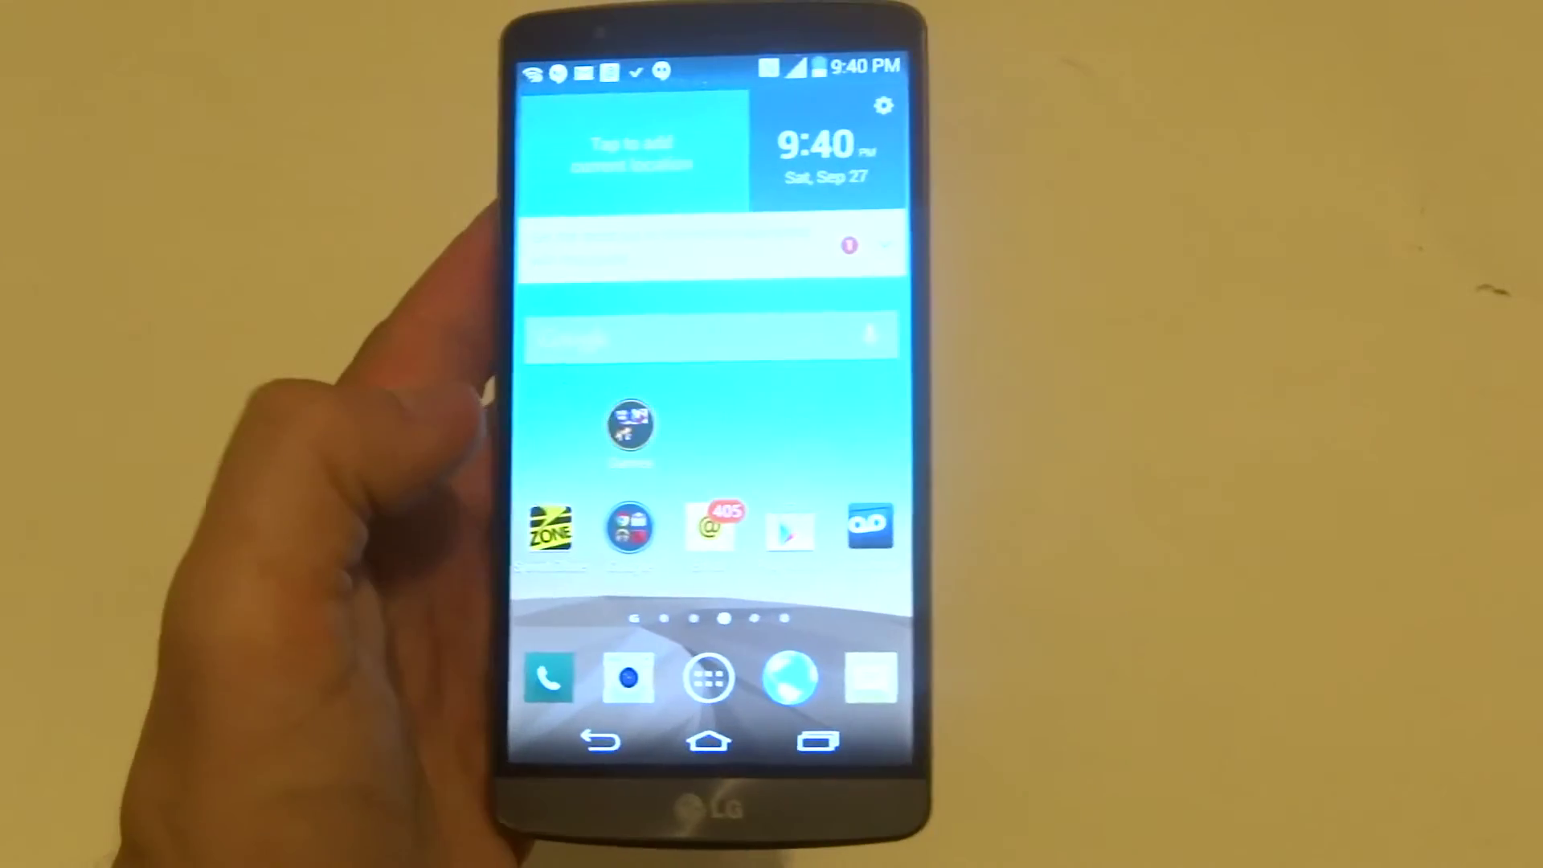